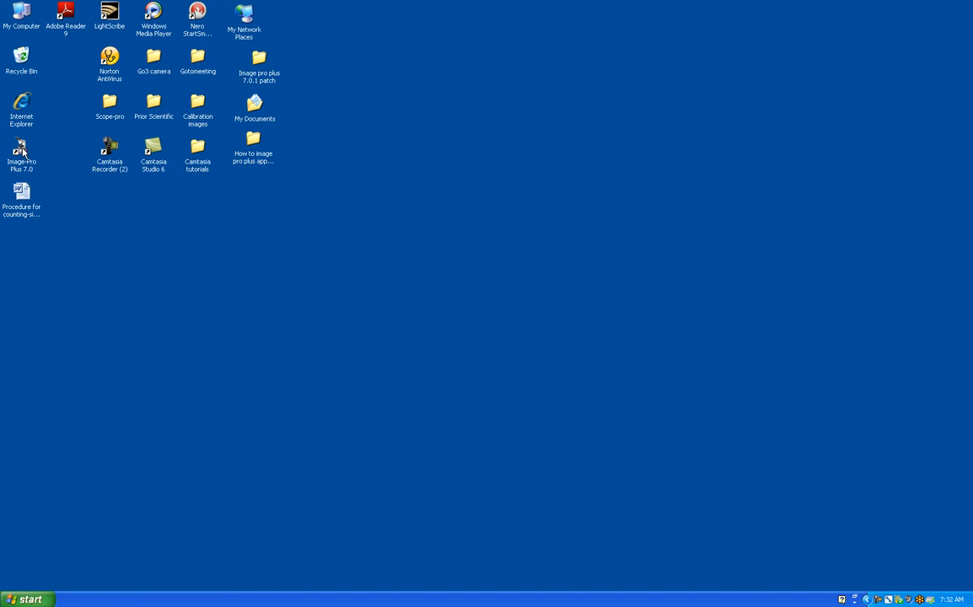
Step: Launch Image-Pro Plus and start a live preview from the Go QImaging camera
double_click(21, 150)
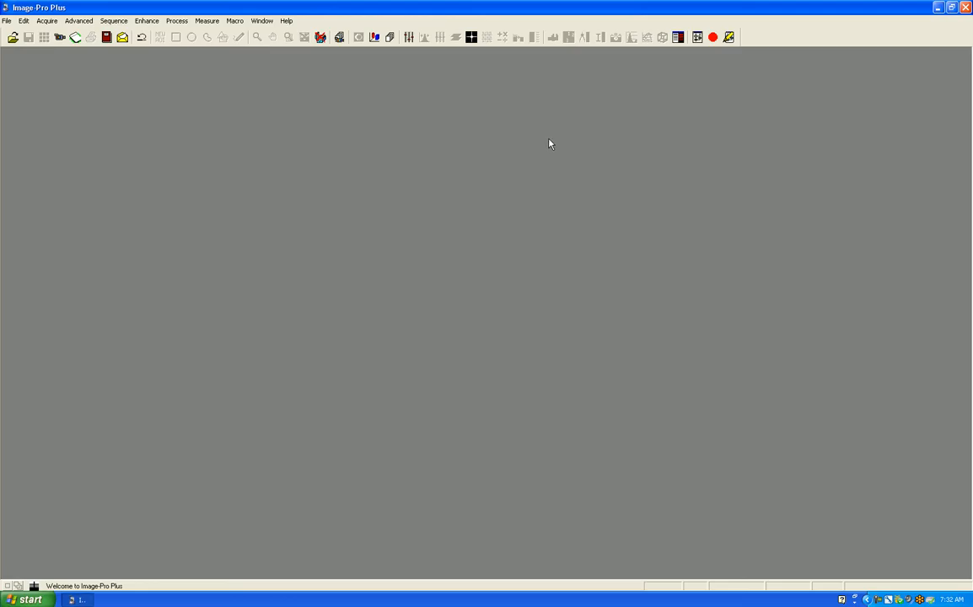
left_click(61, 38)
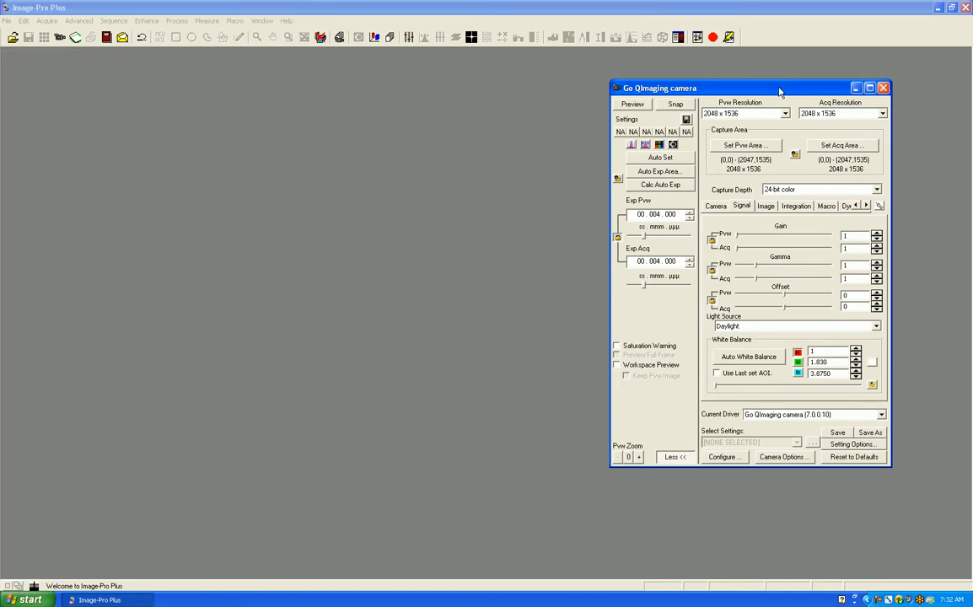
left_click(633, 103)
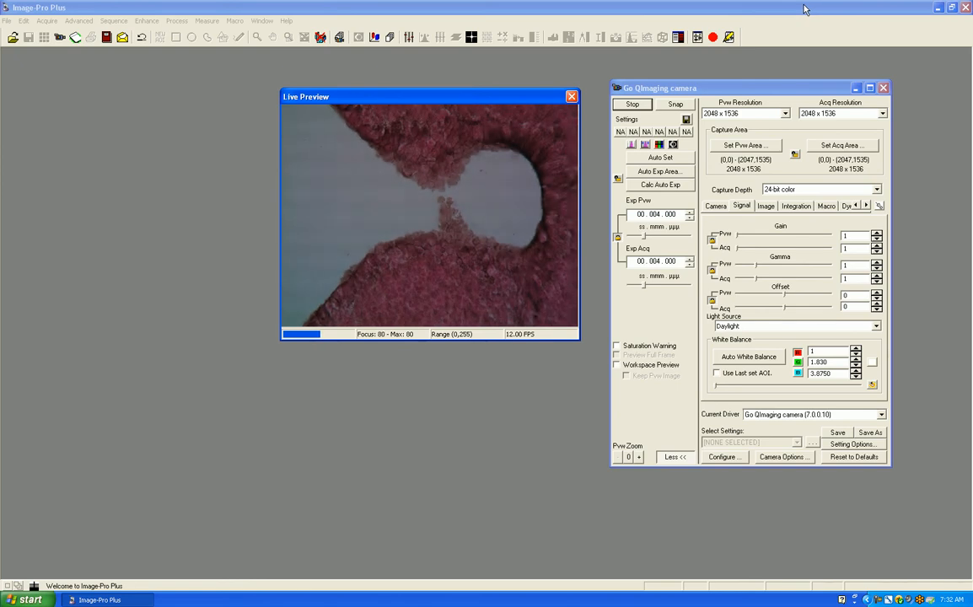
Step: Set the camera's preview exposure to 5 ms, then close the live preview and the camera settings
left_click(657, 213)
type("5")
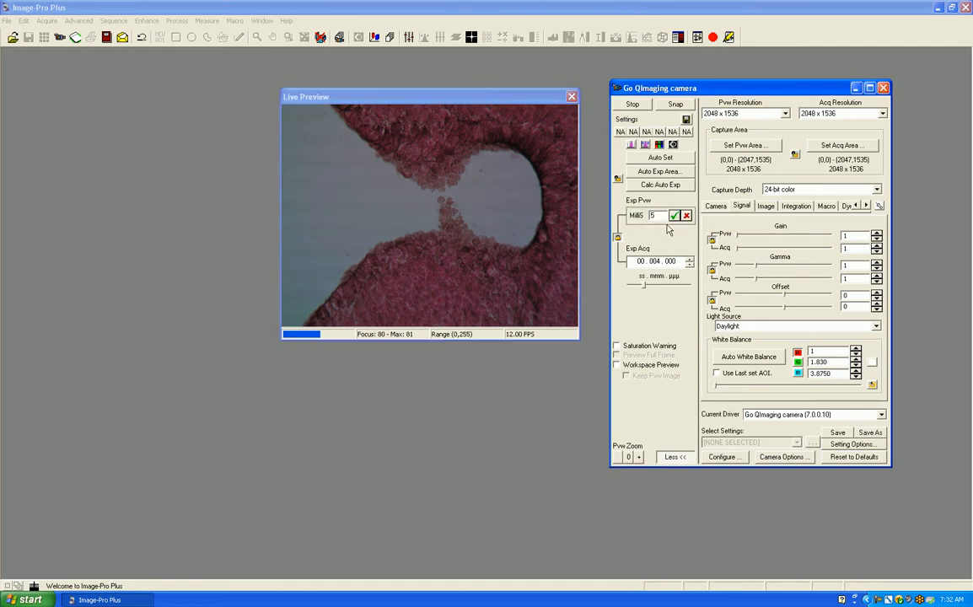
key("Return")
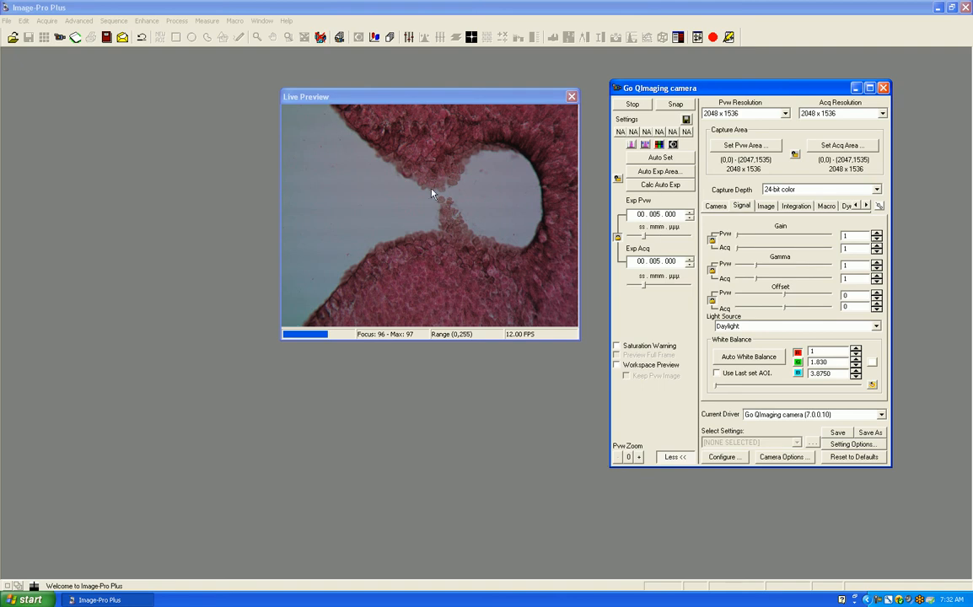
left_click(572, 96)
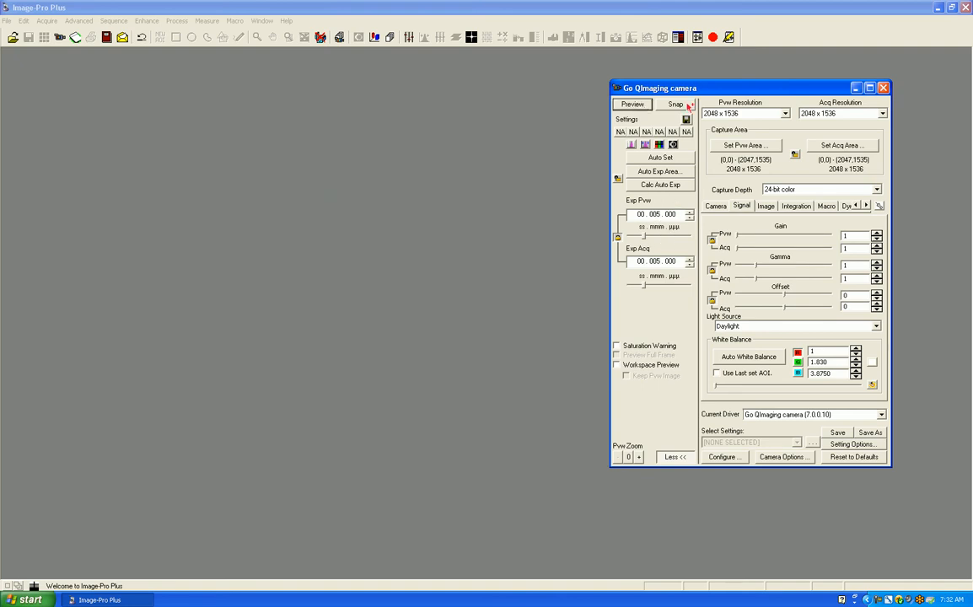
left_click(883, 88)
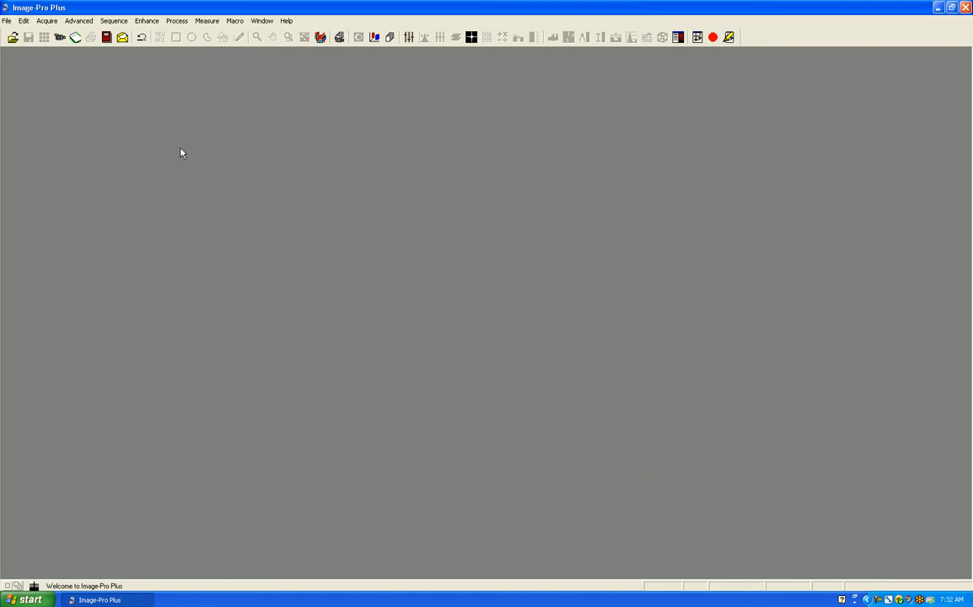
Step: Start Stage-Pro and define the stage's area of travel from its physical limits, accepting the stage movement warnings
left_click(46, 21)
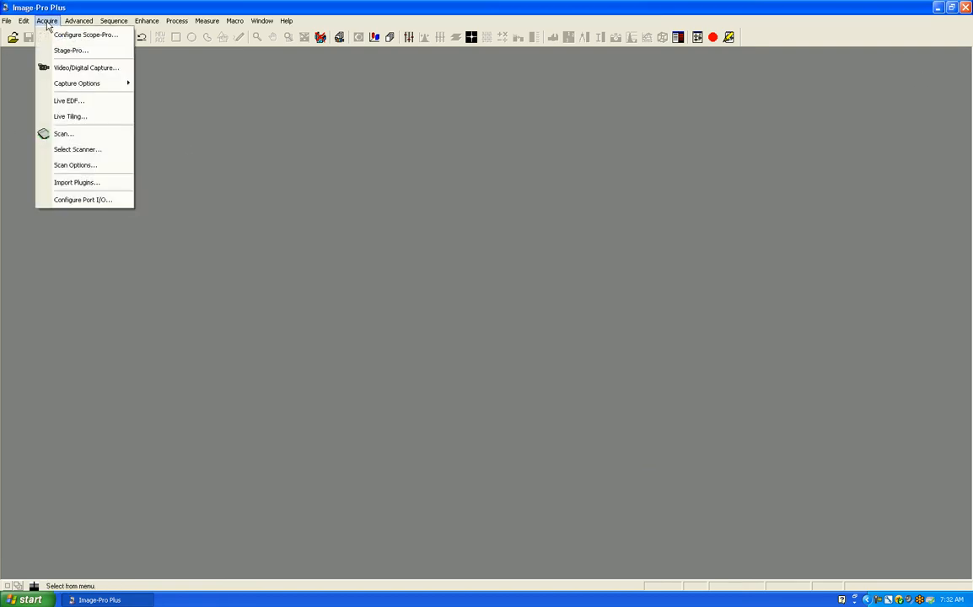
left_click(64, 51)
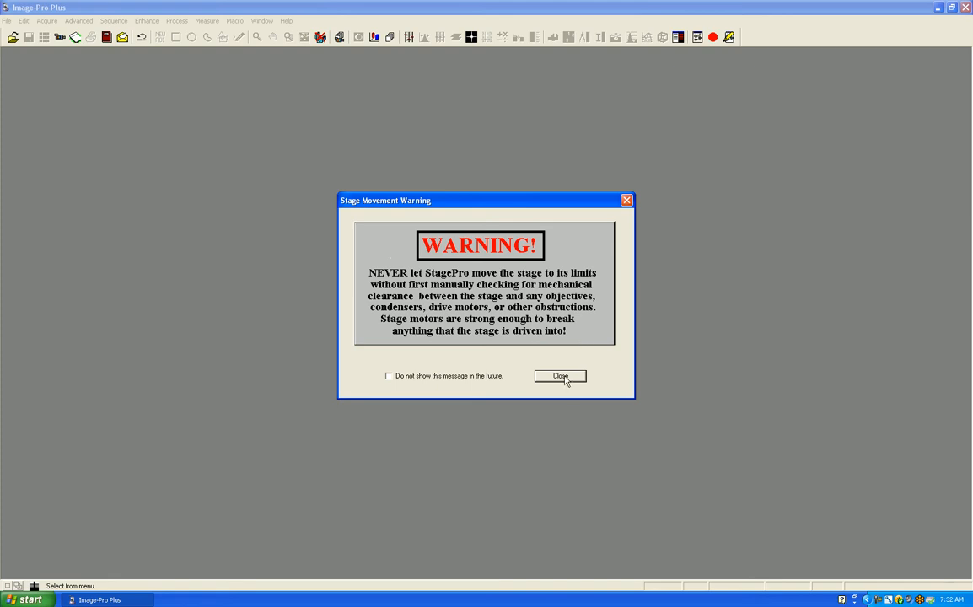
left_click(562, 376)
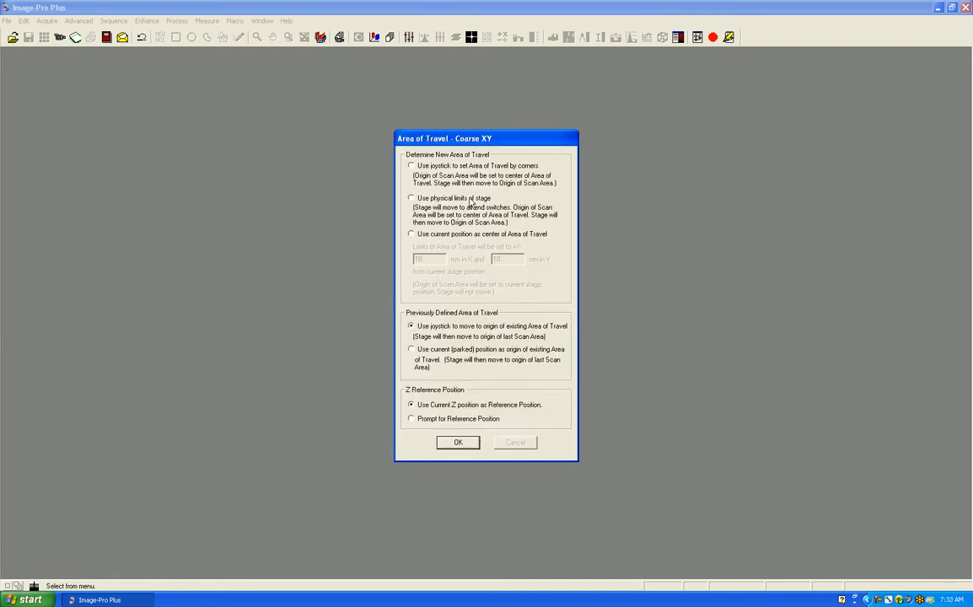
left_click(412, 199)
left_click(467, 445)
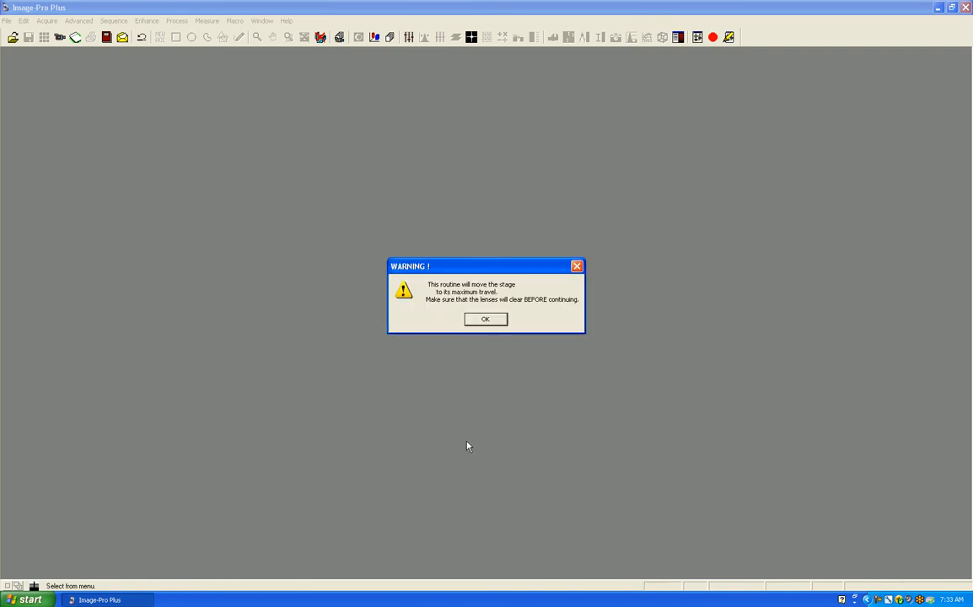
left_click(492, 322)
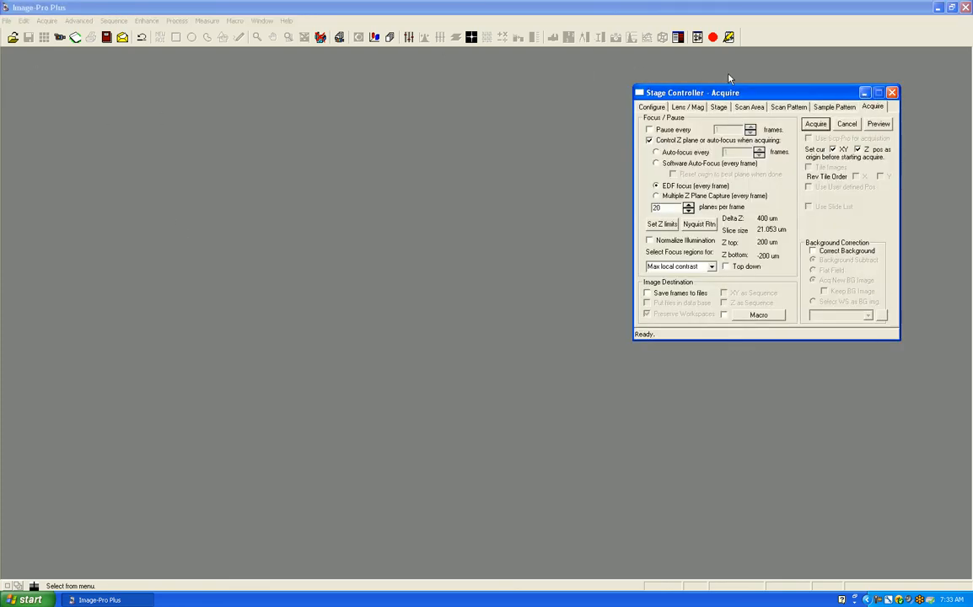
Step: View the specimen in a live preview placed beside the Stage Controller, then close the preview
left_click_drag(715, 92, 464, 102)
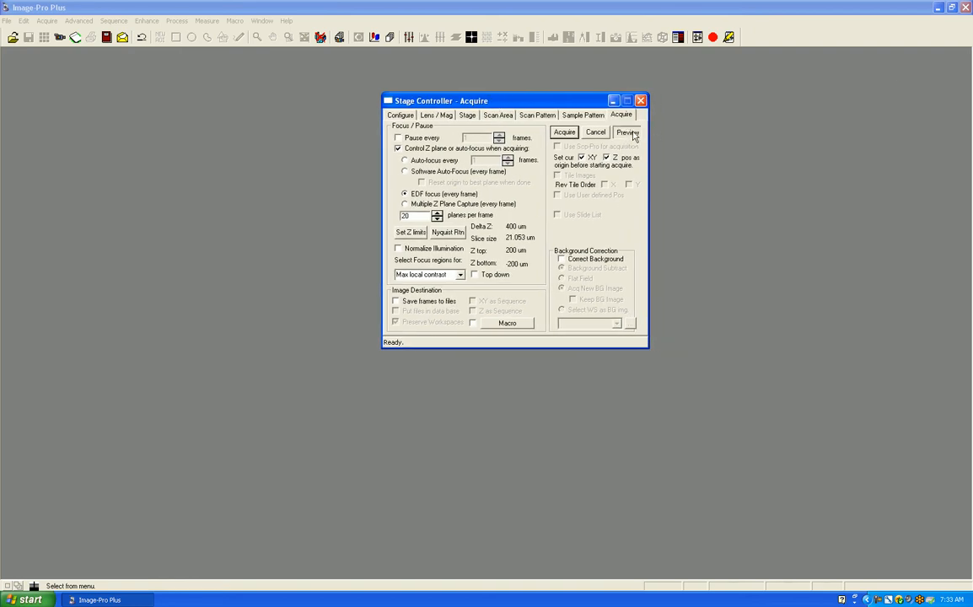
left_click(631, 133)
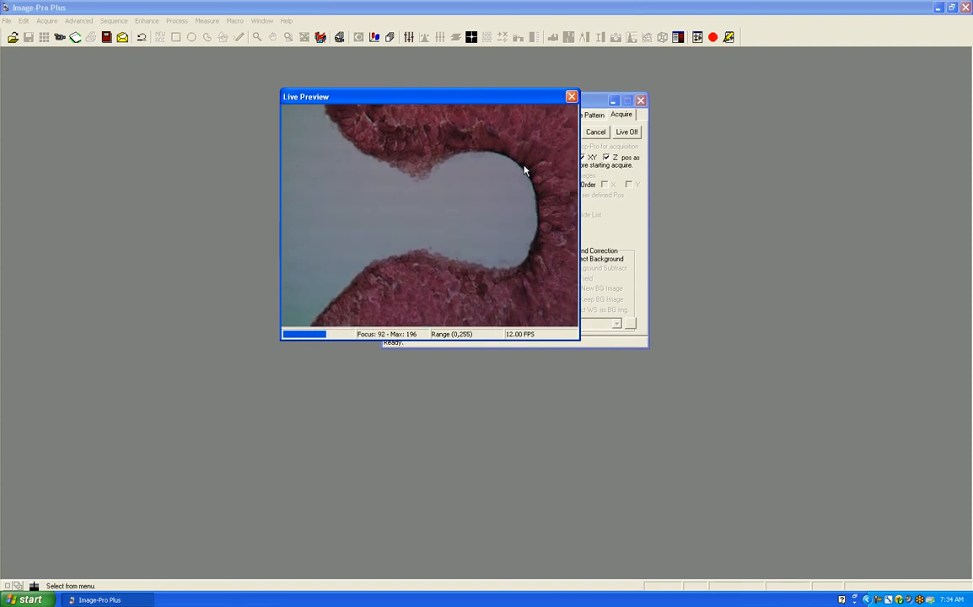
left_click_drag(482, 96, 847, 99)
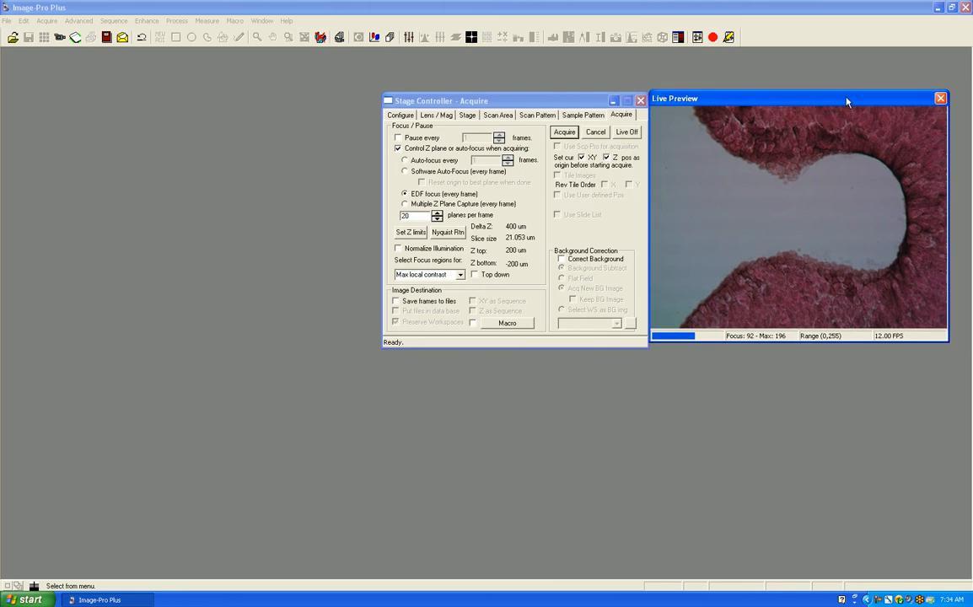
left_click_drag(508, 101, 421, 98)
left_click_drag(747, 101, 663, 99)
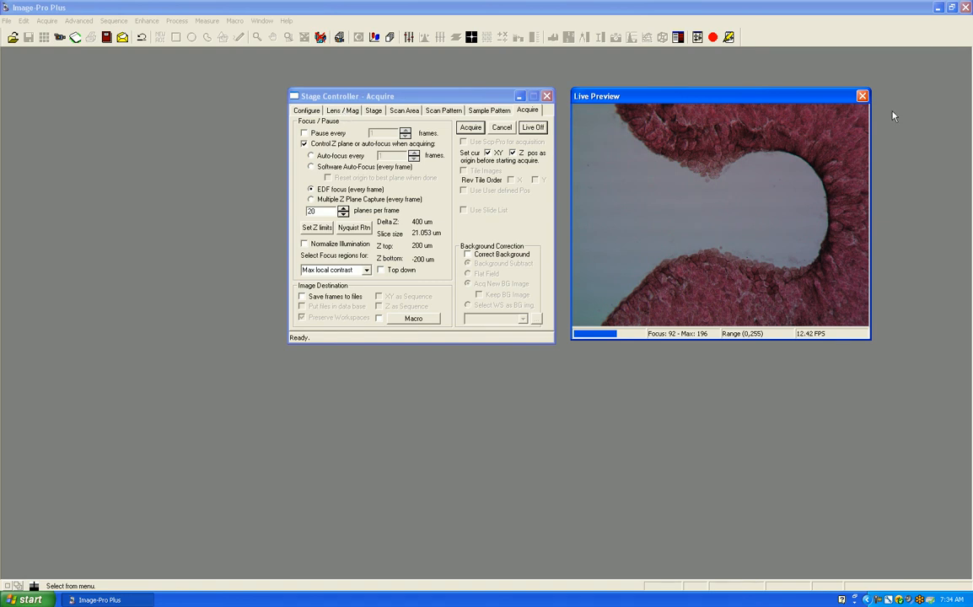
left_click(861, 95)
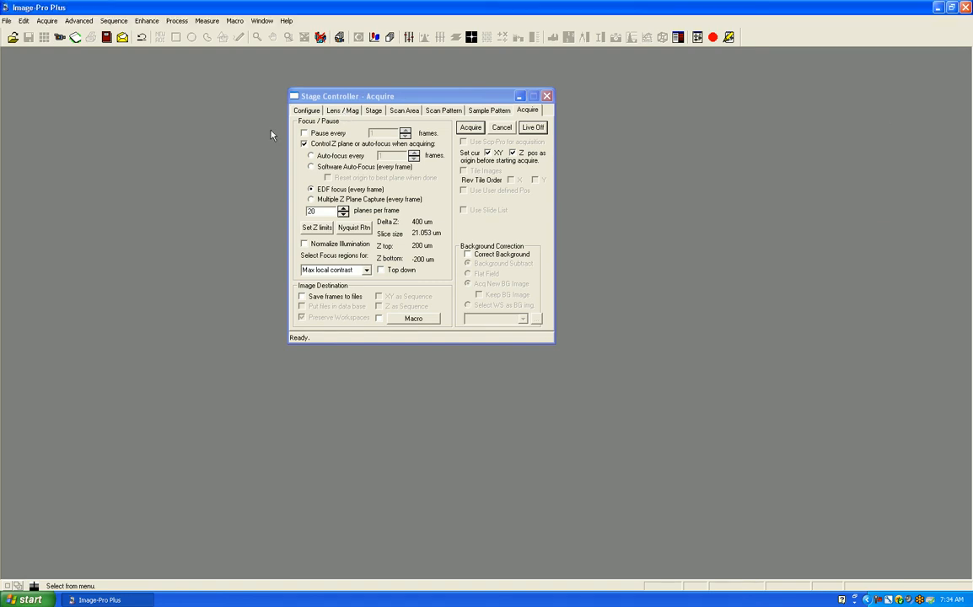
Step: Review the stage's lens magnification, keeping 20X (20x metric), and check the scan pattern and scan area settings
left_click(340, 111)
left_click(535, 142)
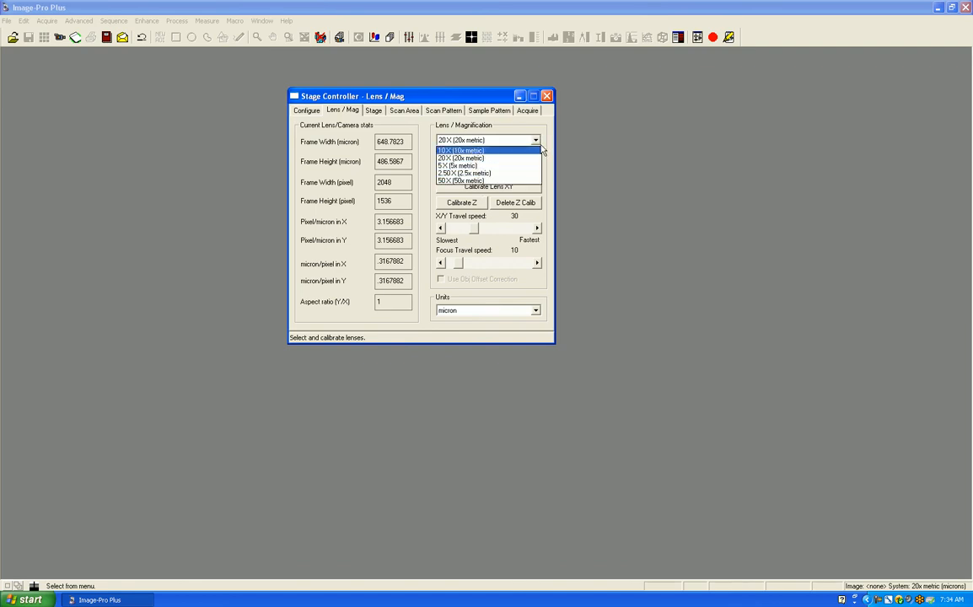
left_click(529, 137)
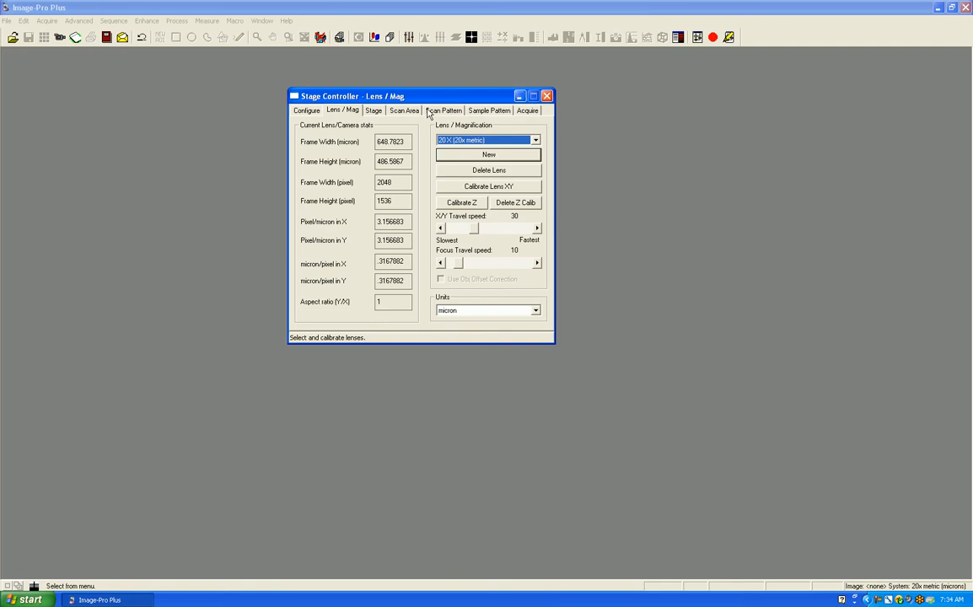
left_click(443, 111)
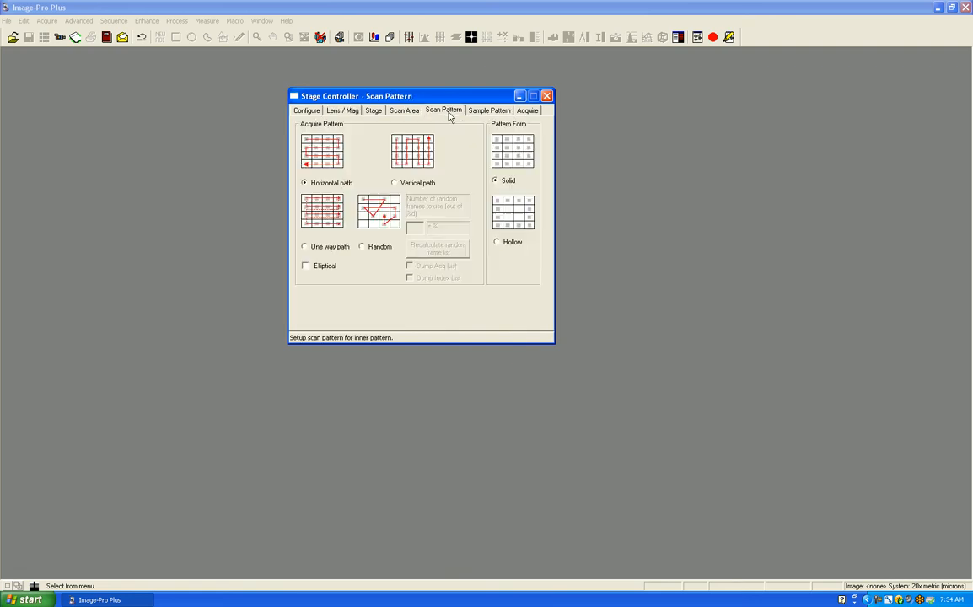
left_click(413, 112)
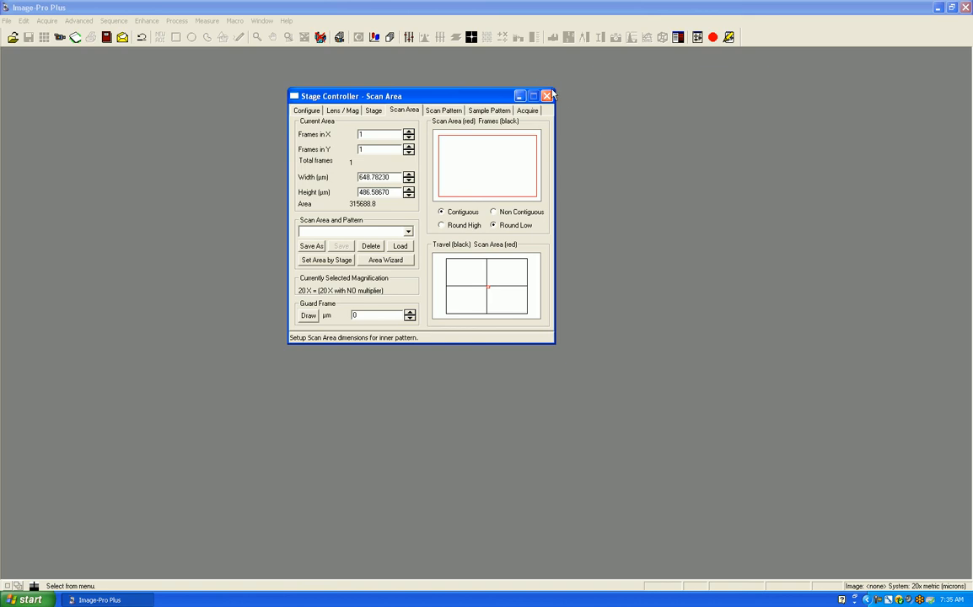
Step: Open the multi-plane Z travel limits from the acquisition settings and start a live preview beside them
left_click(527, 111)
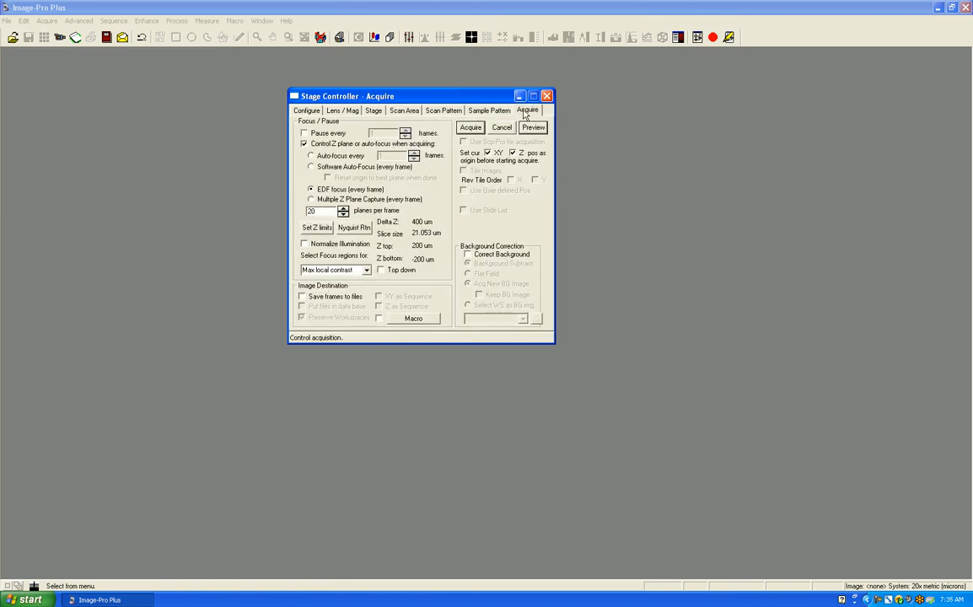
left_click_drag(477, 104, 435, 103)
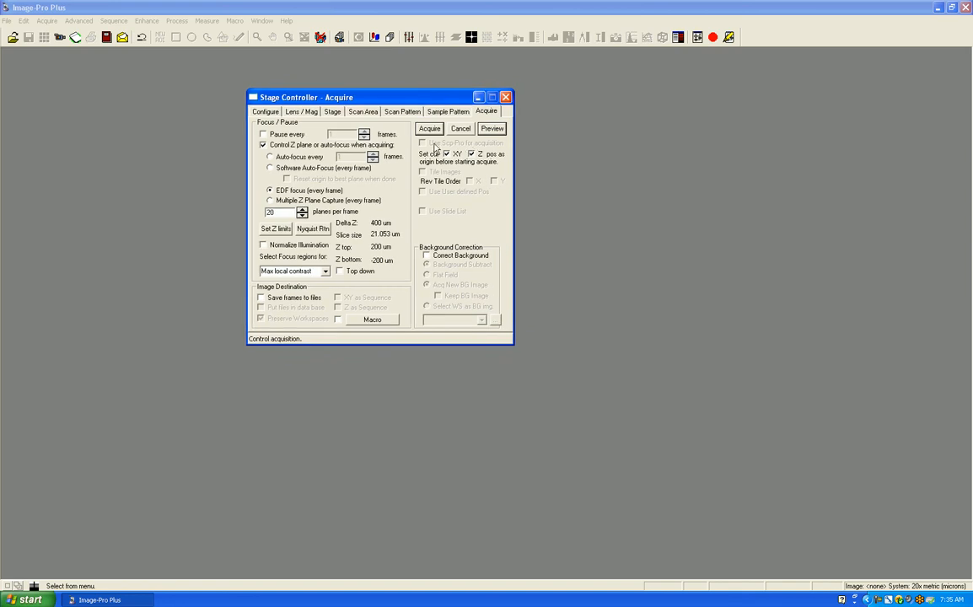
left_click(273, 231)
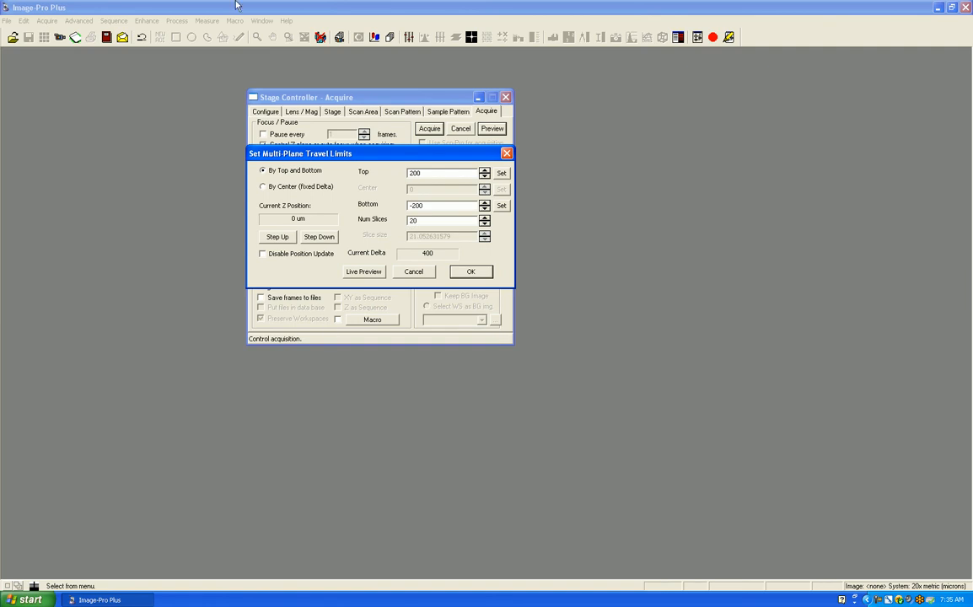
left_click(363, 271)
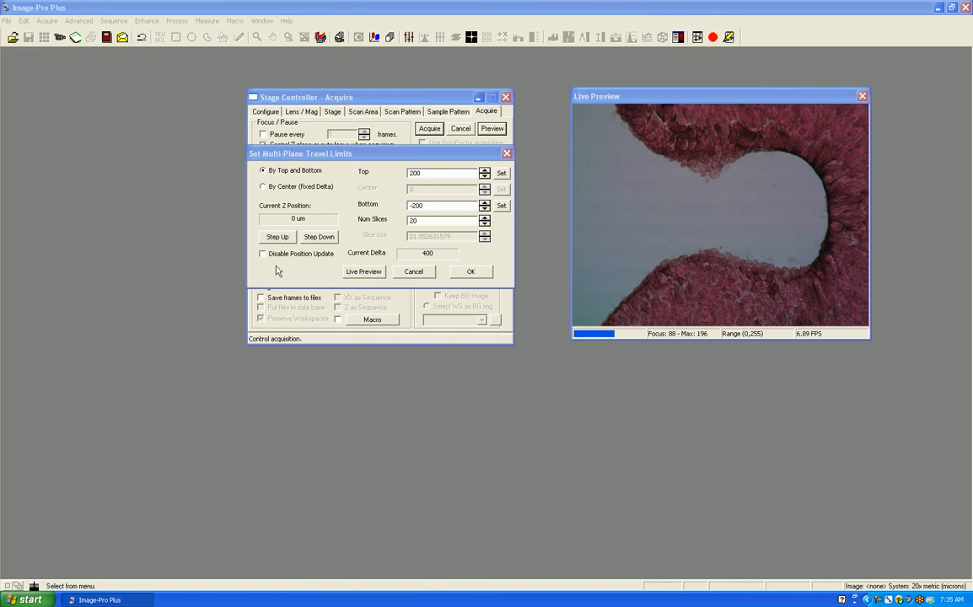
Step: Step the Z position up and down through the specimen's focus range, return it near 0 µm, and accept the travel limits
left_click(277, 238)
left_click(277, 236)
left_click(277, 237)
left_click(277, 237)
left_click(277, 236)
left_click(321, 238)
left_click(321, 237)
left_click(322, 238)
left_click(321, 238)
left_click(321, 238)
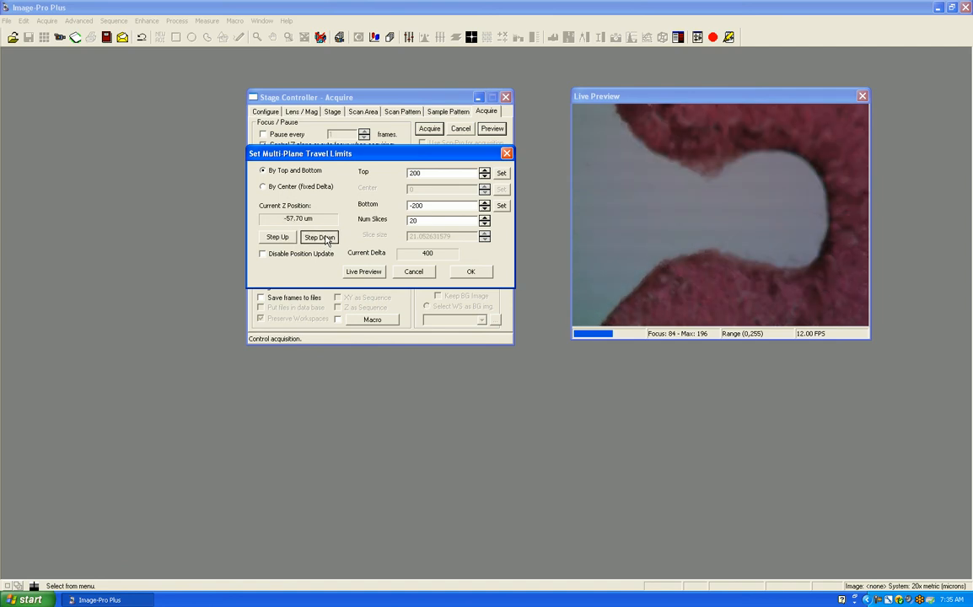
left_click(279, 237)
left_click(286, 240)
left_click(286, 239)
left_click(287, 238)
left_click(286, 239)
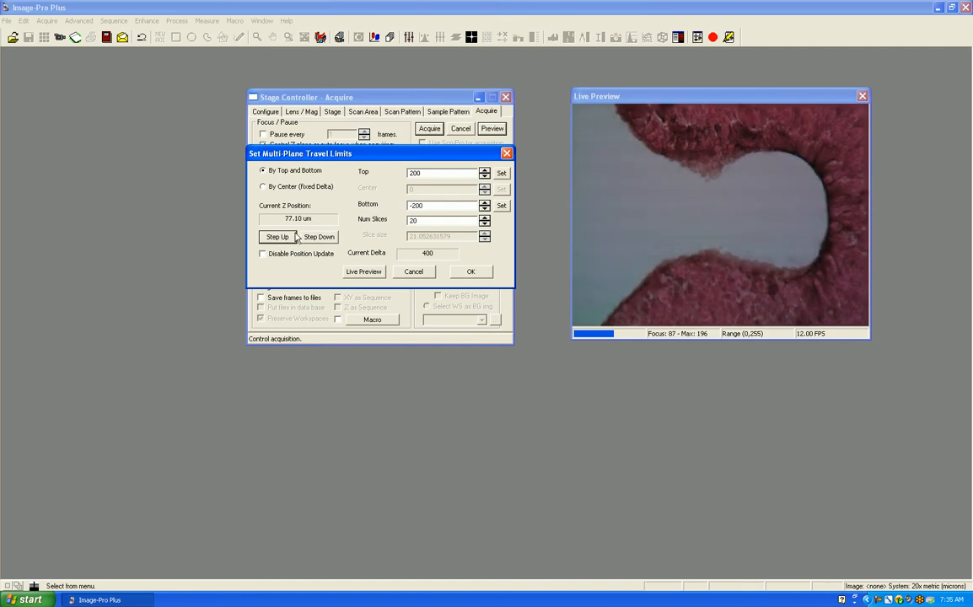
left_click(319, 239)
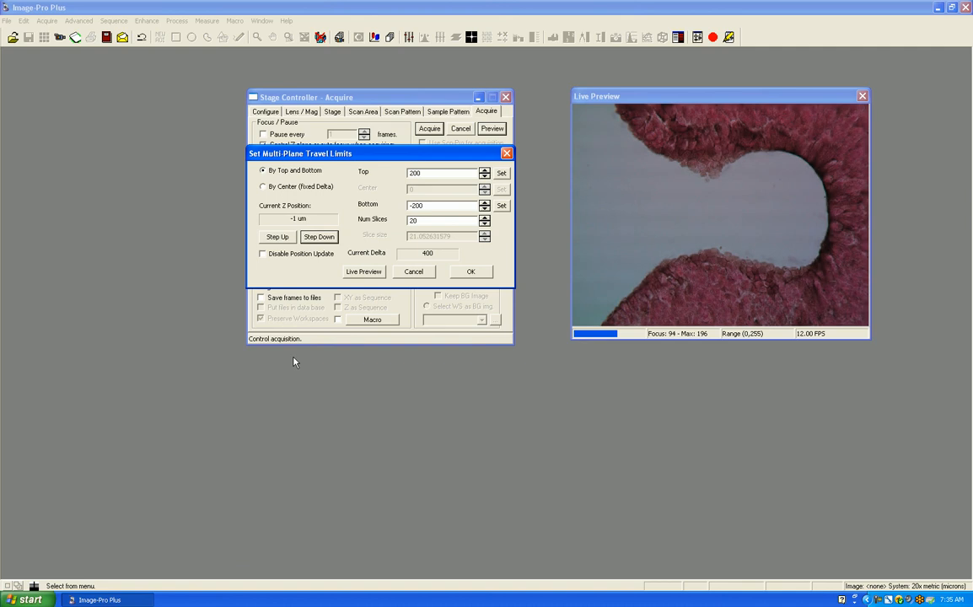
left_click(472, 272)
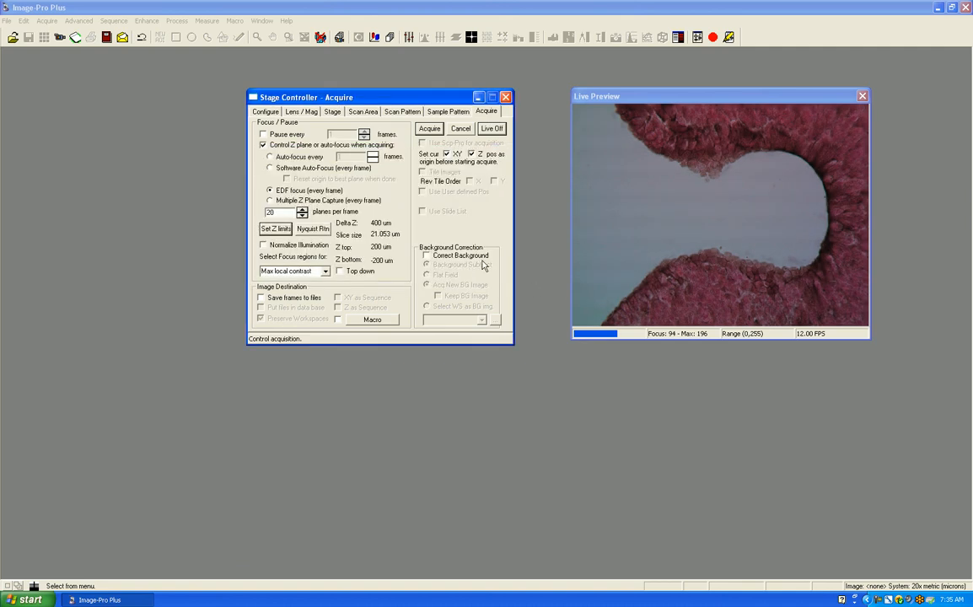
Step: Close the live preview and acquire an EDF-focused image of the current field with 20 planes per frame
left_click(862, 97)
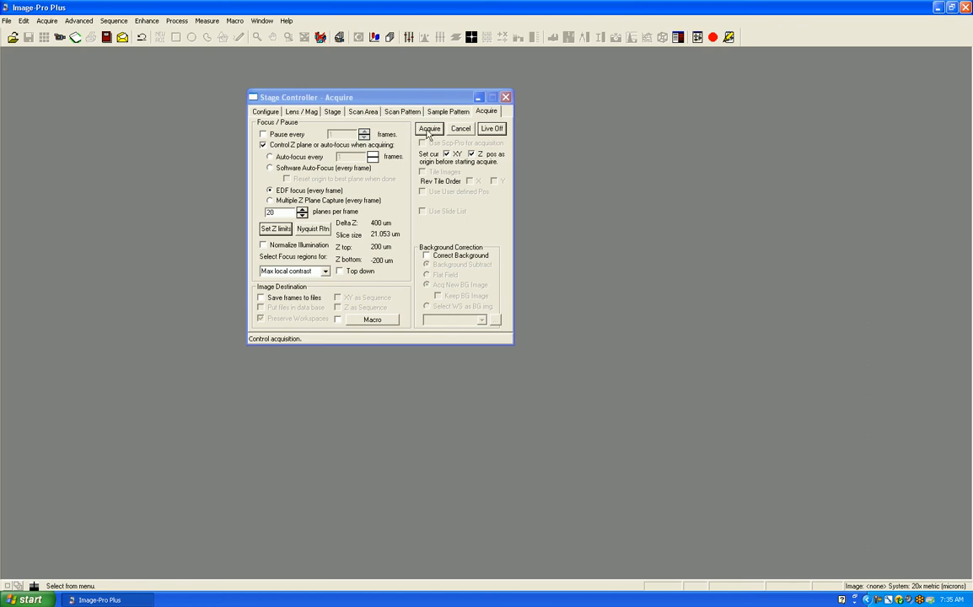
left_click_drag(427, 99, 790, 82)
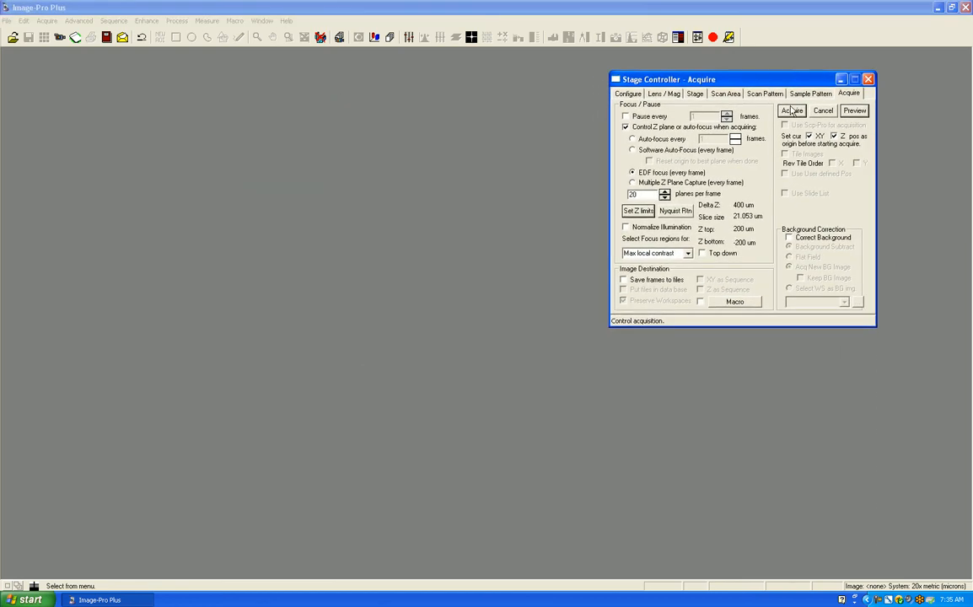
left_click(791, 110)
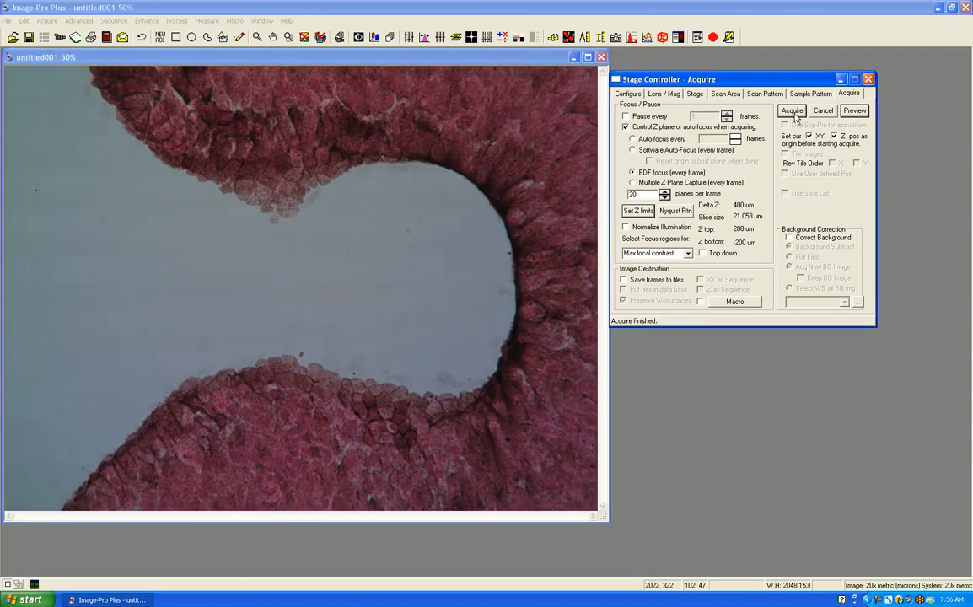
Step: Preview a second field of the specimen and acquire another EDF image, keeping the Stage Controller clear of the image
left_click_drag(751, 84, 512, 93)
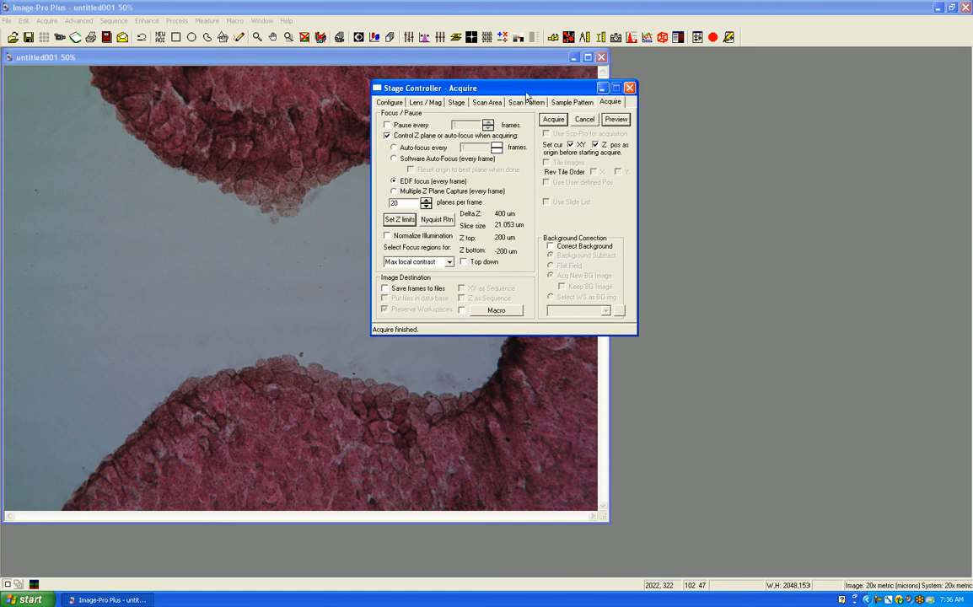
left_click(615, 119)
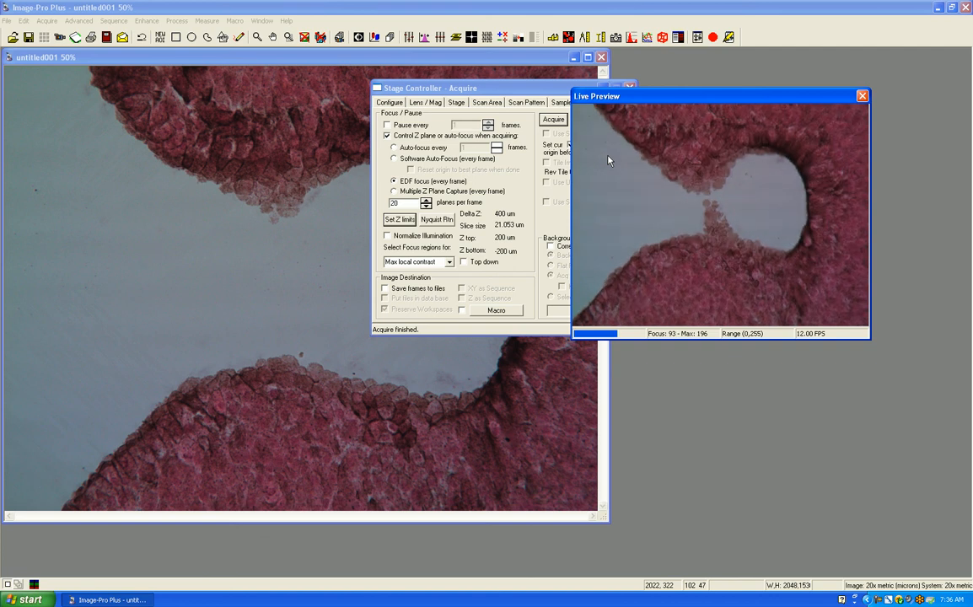
left_click(862, 96)
left_click(554, 120)
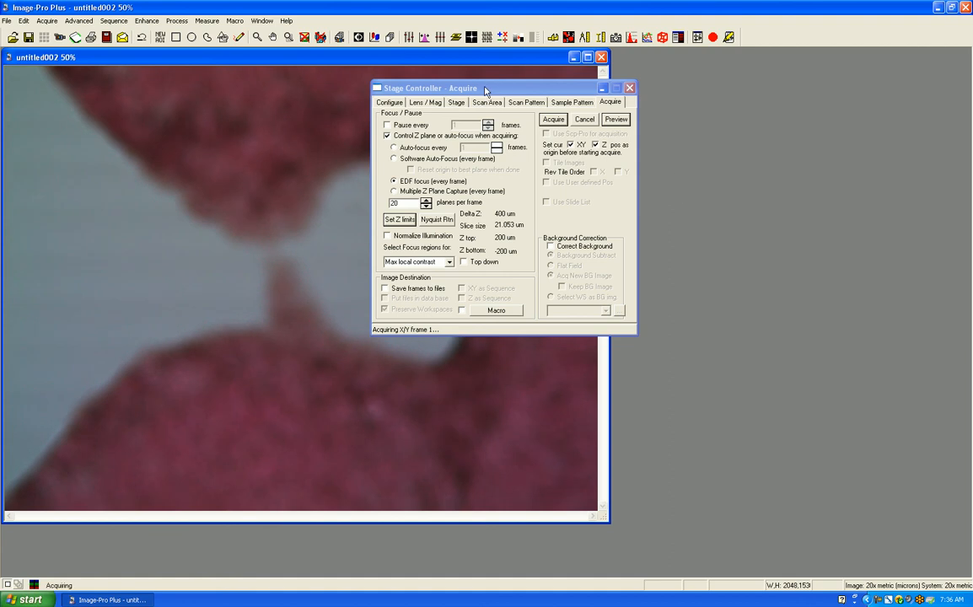
left_click_drag(479, 81, 734, 73)
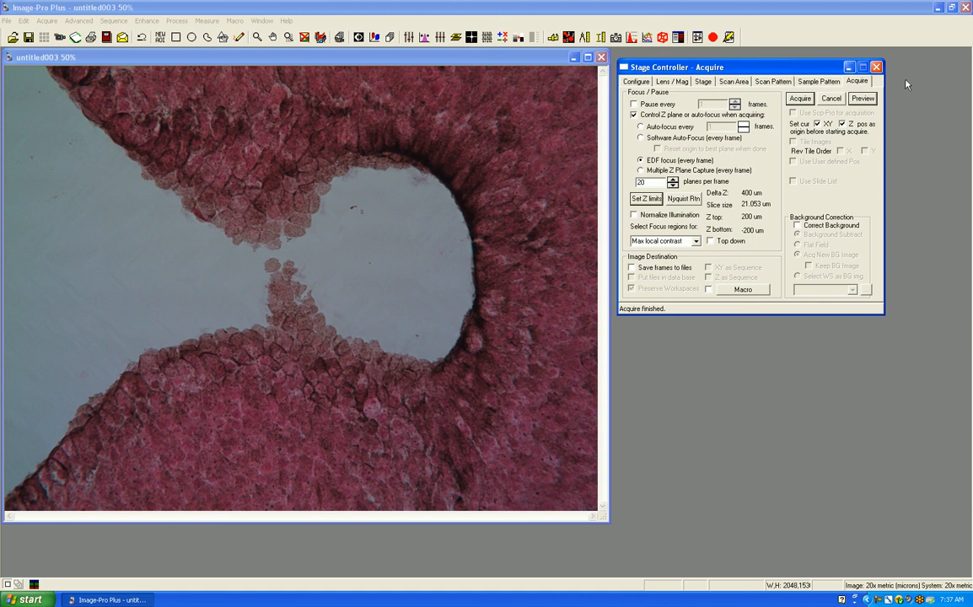
Step: Close the Stage Controller and tile the two acquired images side by side
left_click(876, 66)
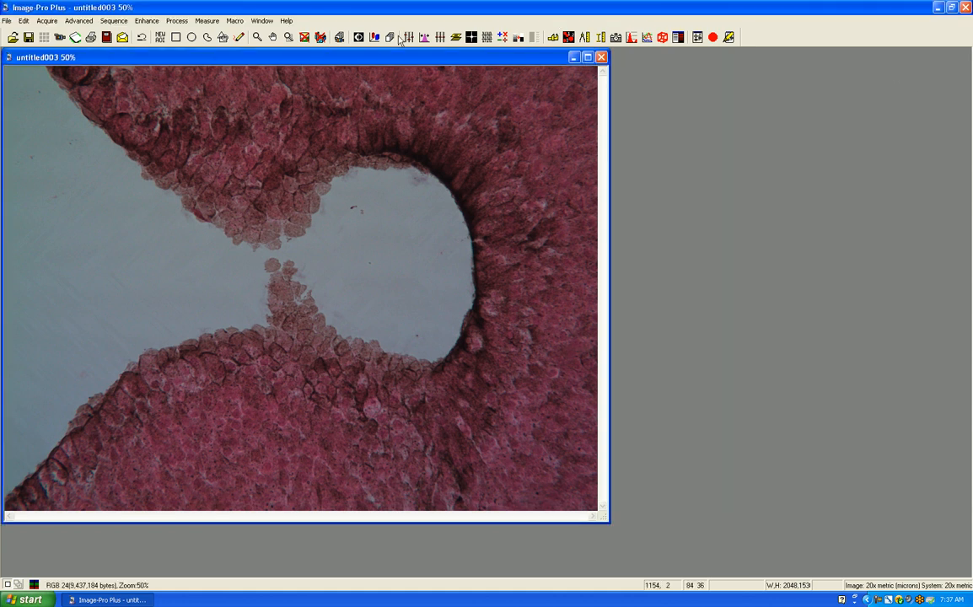
left_click(262, 20)
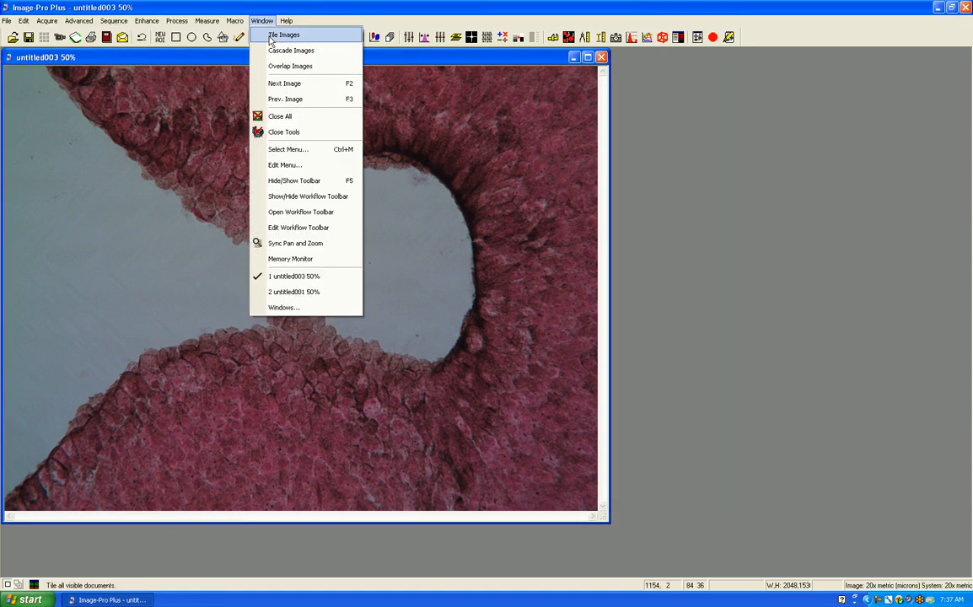
left_click(284, 35)
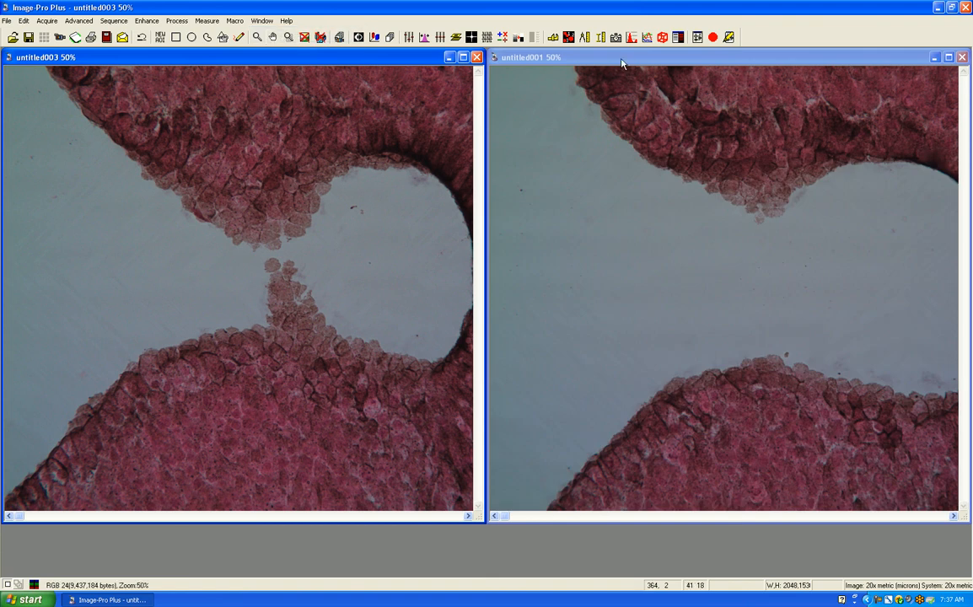
right_click(877, 599)
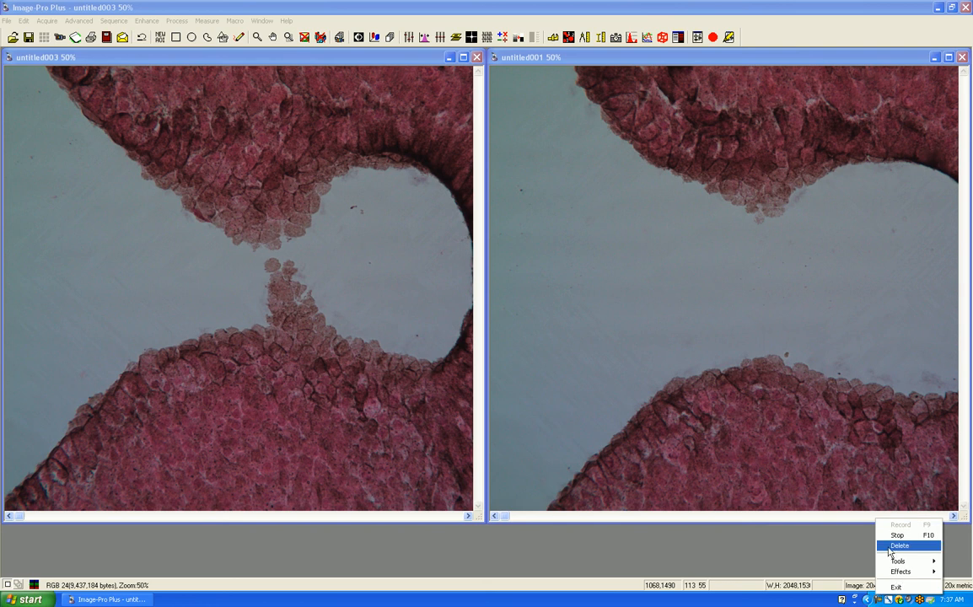